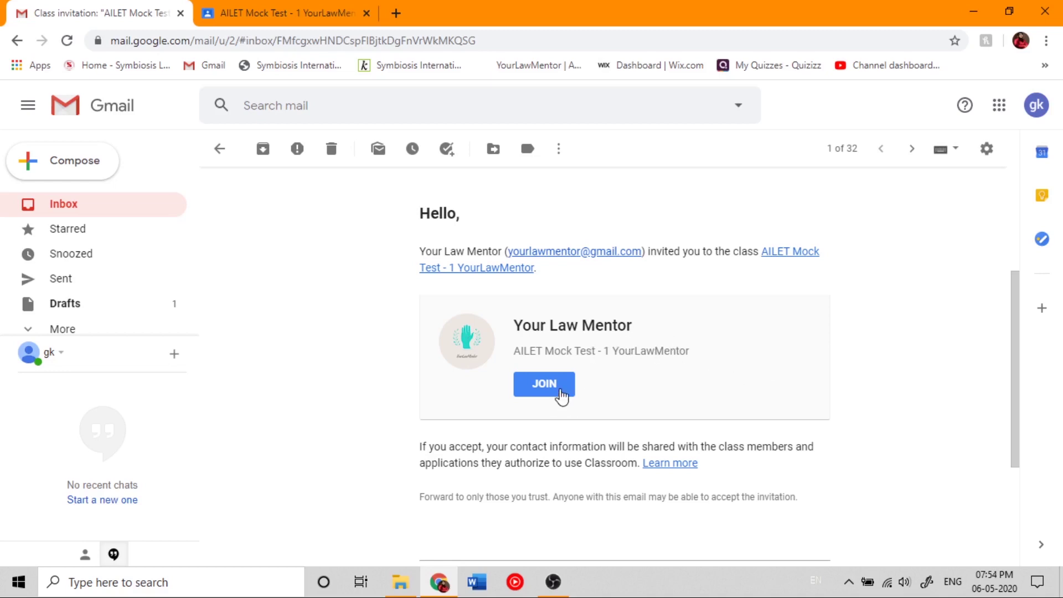
Bring up the AILET Mock Test - 1 class stream and scroll through its posts
{"action": "left_click", "coordinate": [332, 6]}
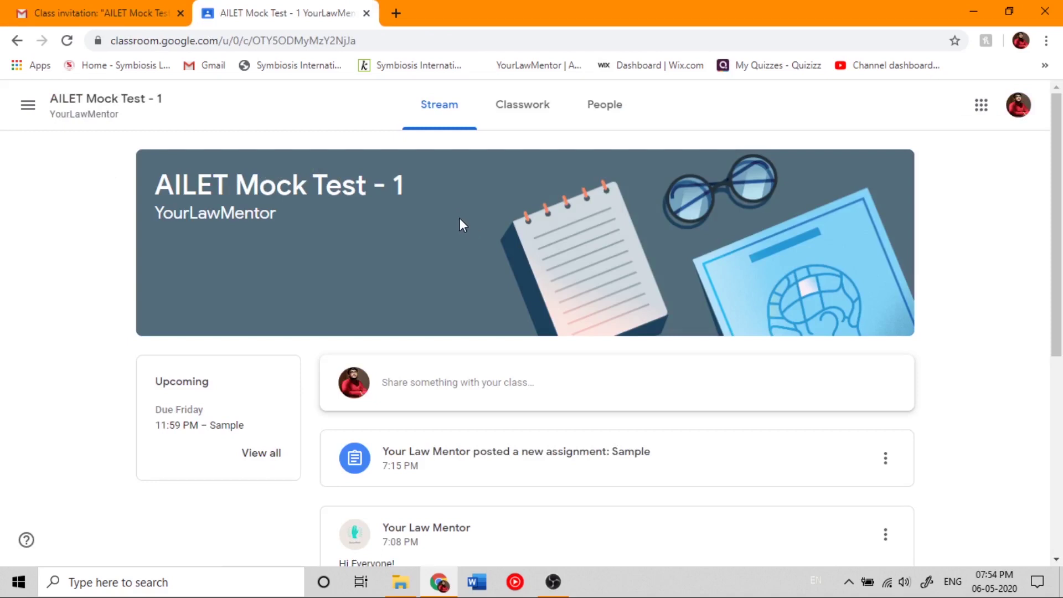
{"action": "scroll", "coordinate": [494, 313], "scroll_direction": "down", "scroll_amount": 5}
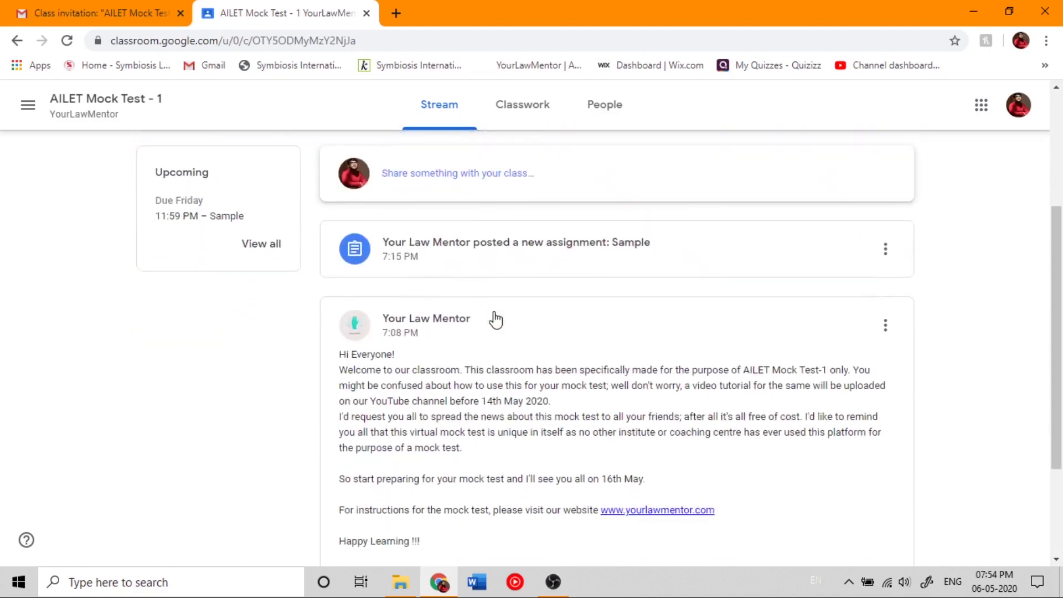
{"action": "scroll", "coordinate": [495, 320], "scroll_direction": "up", "scroll_amount": 1}
{"action": "scroll", "coordinate": [494, 320], "scroll_direction": "up", "scroll_amount": 1}
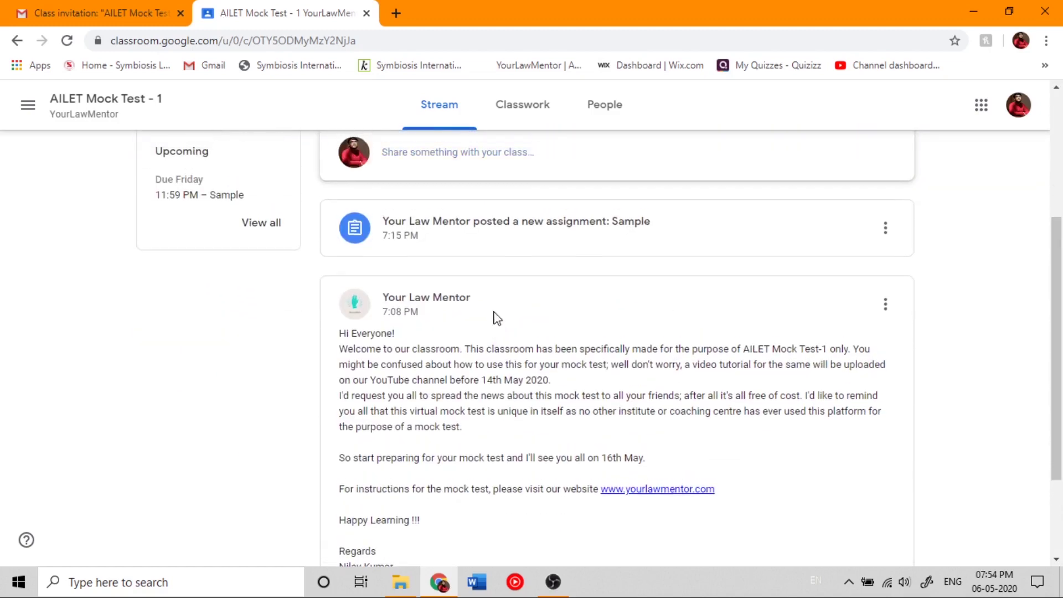
{"action": "scroll", "coordinate": [495, 317], "scroll_direction": "up", "scroll_amount": 1}
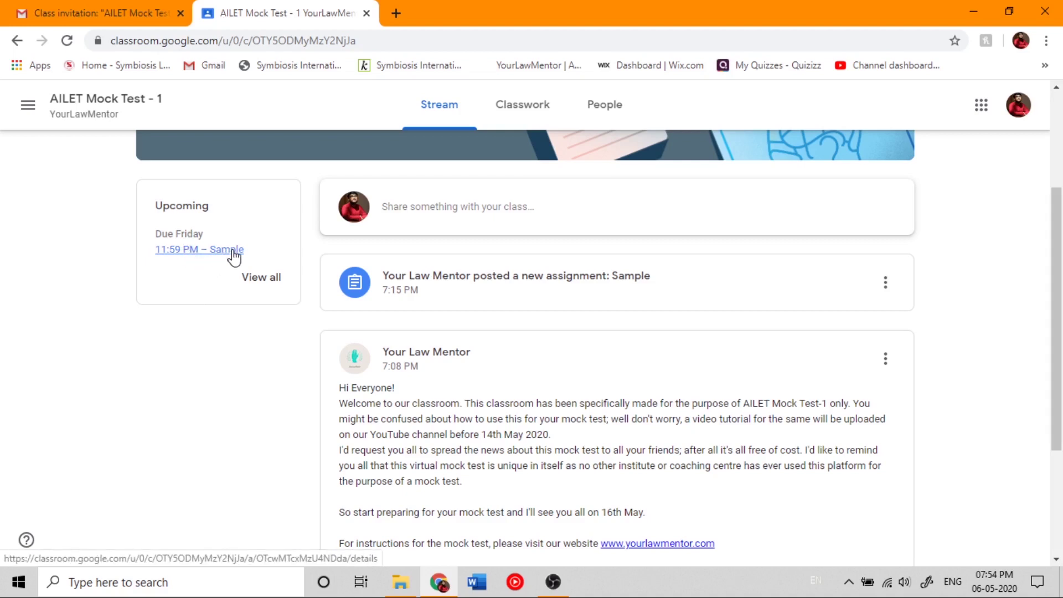
{"action": "scroll", "coordinate": [242, 364], "scroll_direction": "up", "scroll_amount": 1}
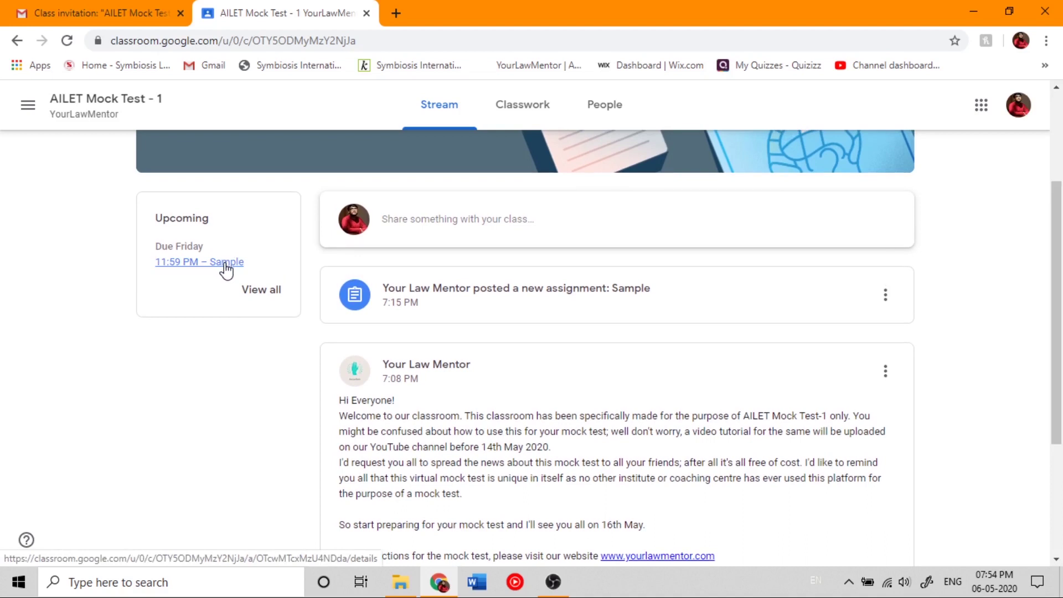
Open the Sample assignment and remove the Capture.JPG attachment from Your work
{"action": "left_click", "coordinate": [226, 264]}
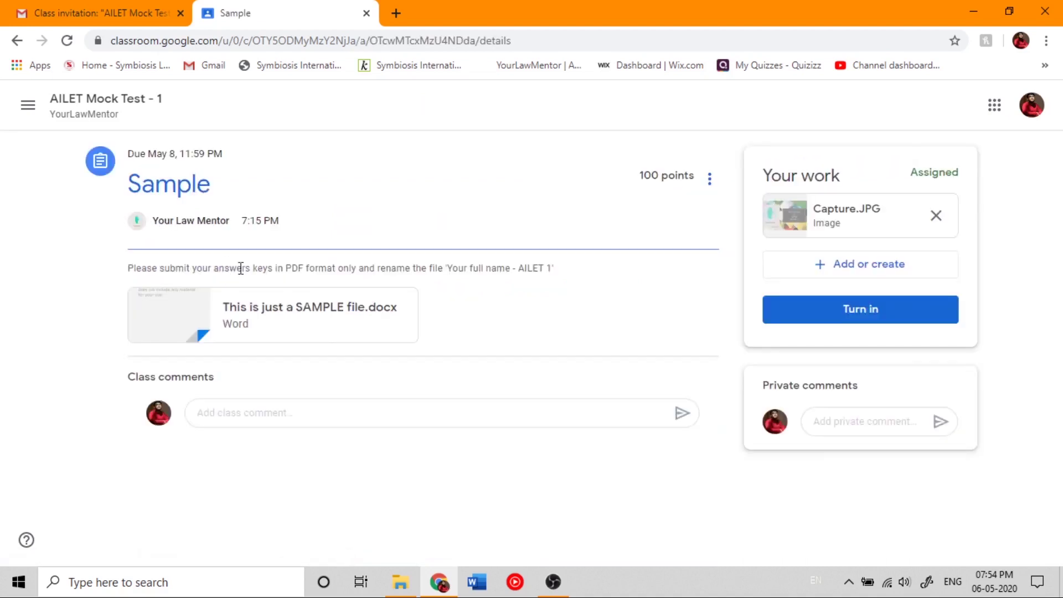
{"action": "left_click", "coordinate": [937, 216]}
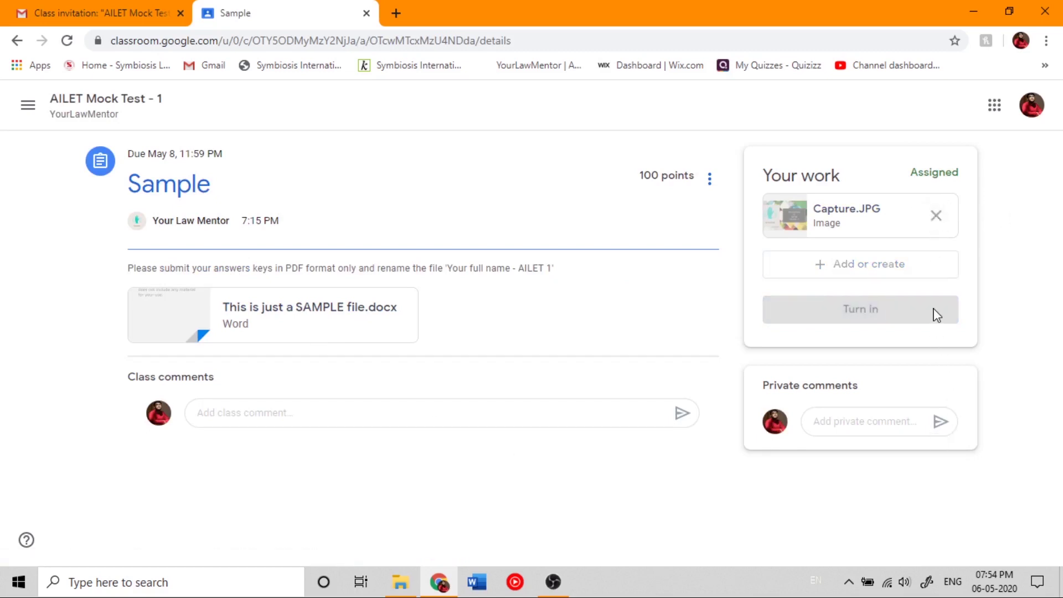
{"action": "left_click", "coordinate": [938, 216]}
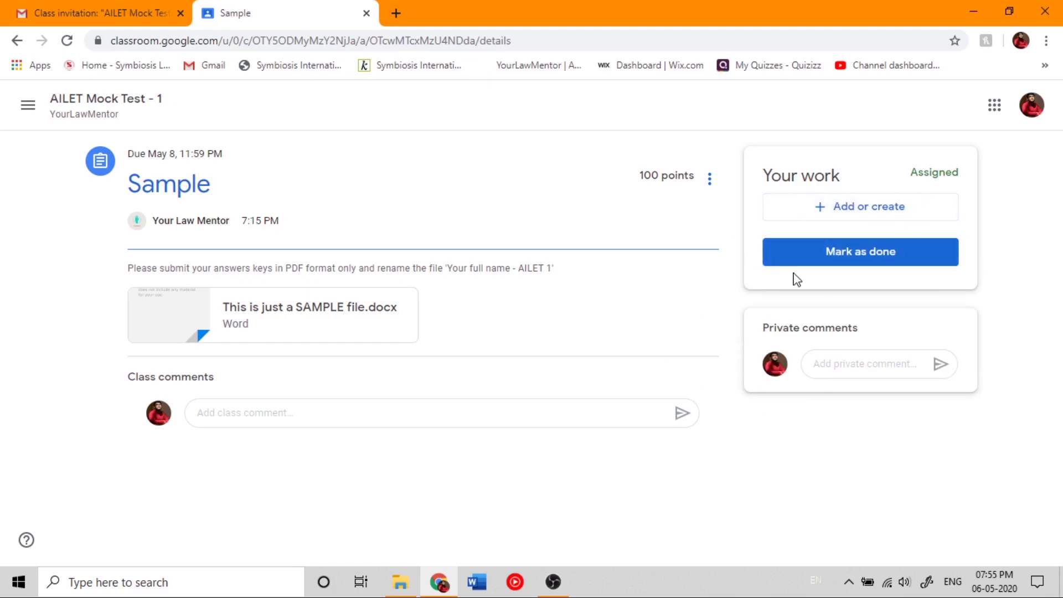
{"action": "left_click", "coordinate": [181, 323]}
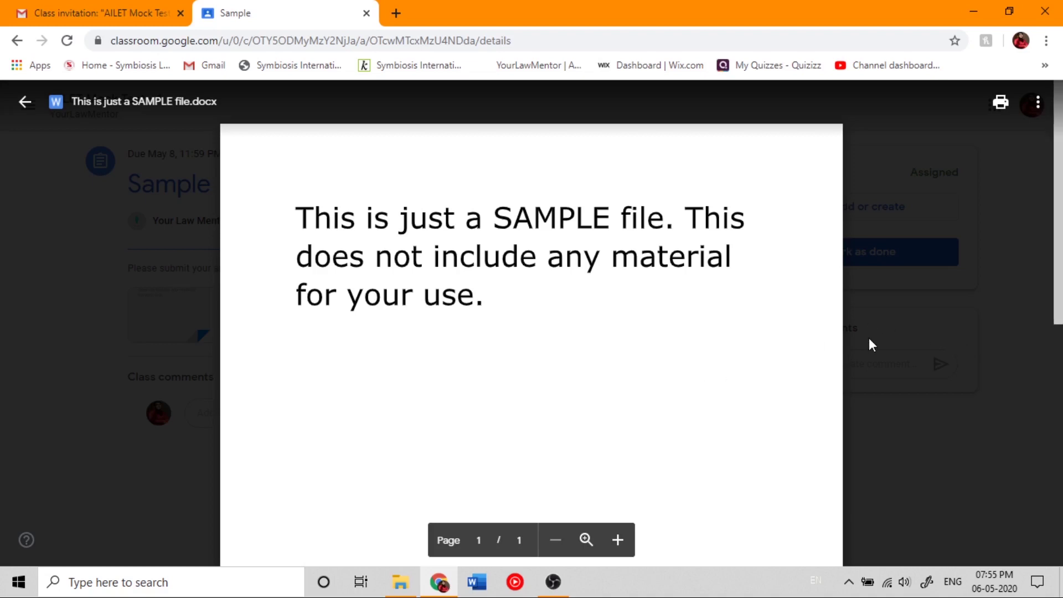
{"action": "scroll", "coordinate": [902, 385], "scroll_direction": "down", "scroll_amount": 5}
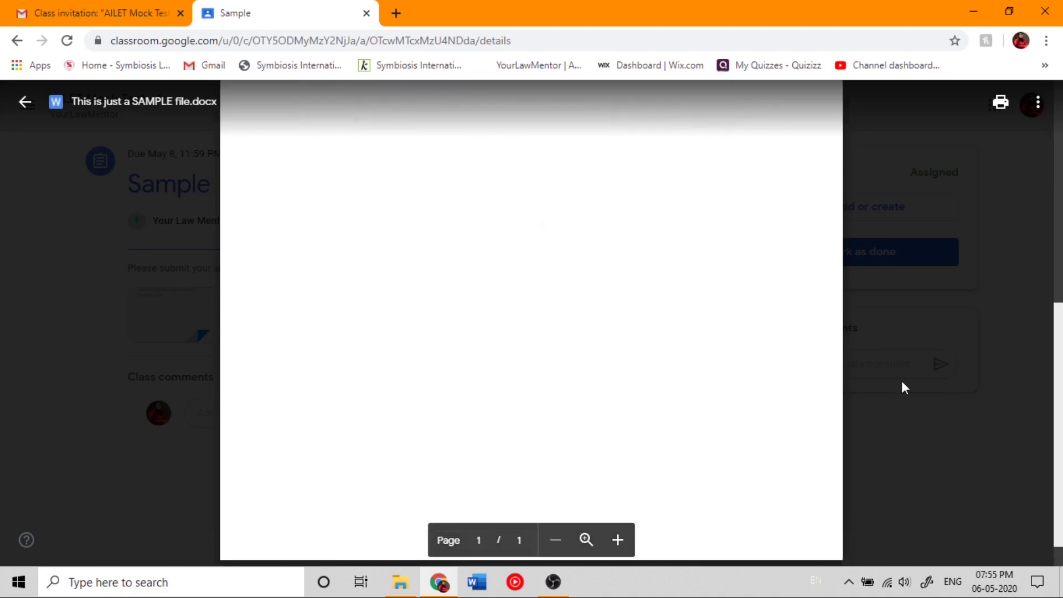
{"action": "scroll", "coordinate": [902, 387], "scroll_direction": "up", "scroll_amount": 5}
{"action": "left_click", "coordinate": [902, 386]}
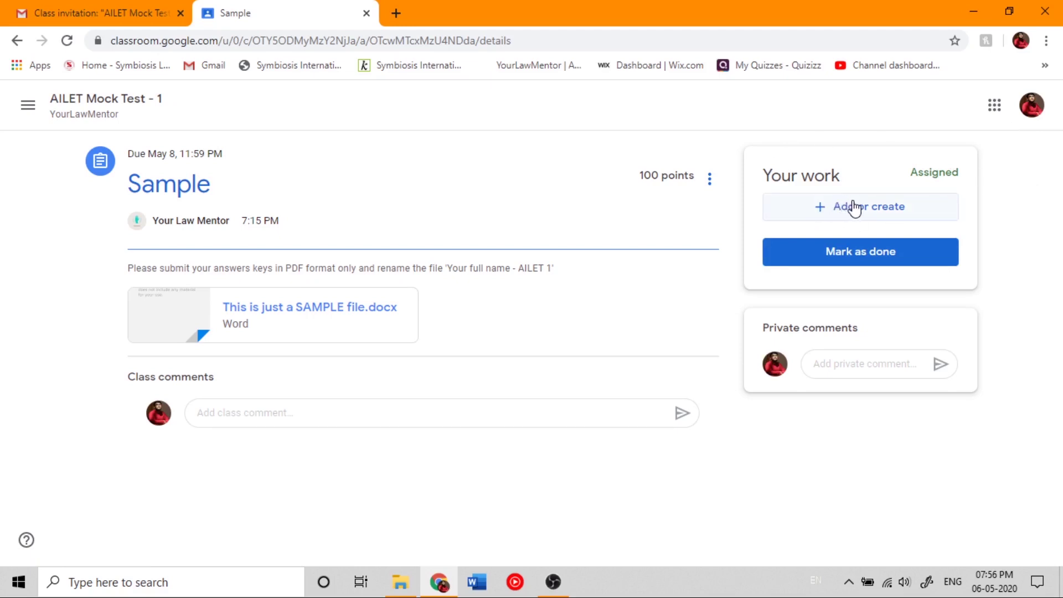
Upload iess302.pdf from the computer as a file under Your work
{"action": "left_click", "coordinate": [868, 217]}
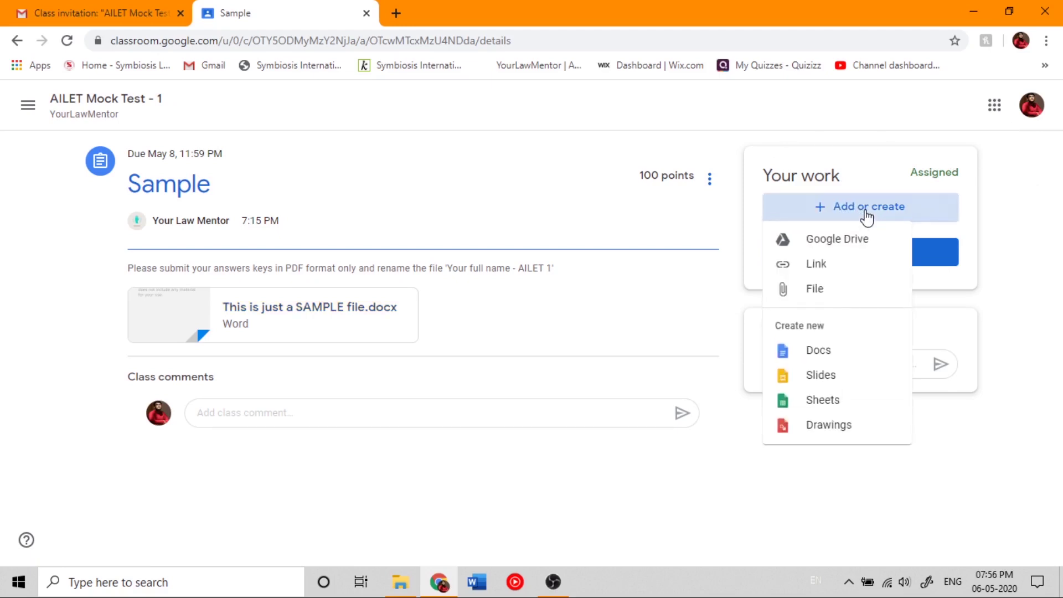
{"action": "left_click", "coordinate": [833, 299]}
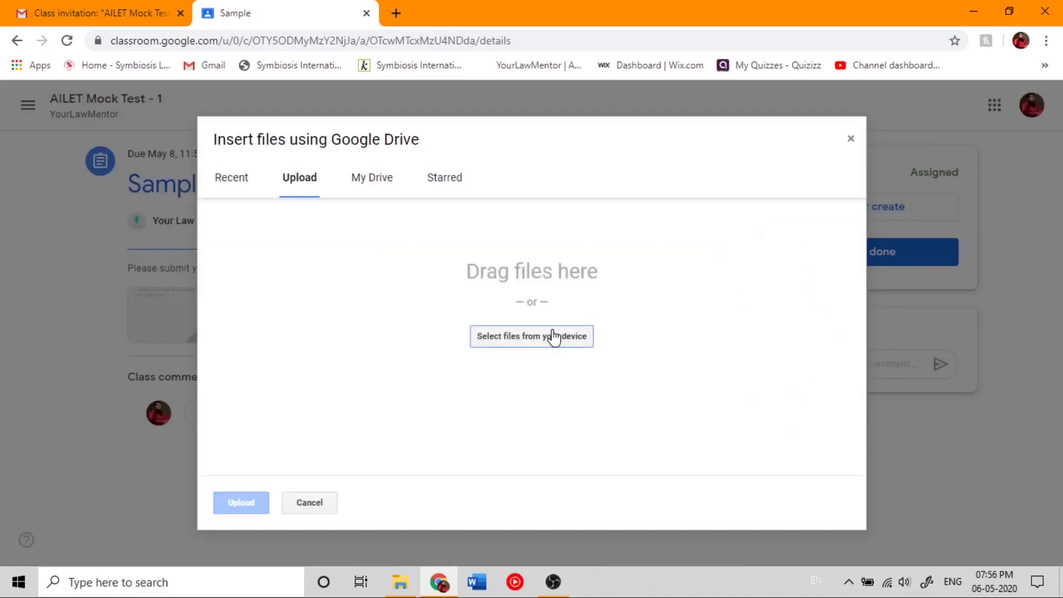
{"action": "left_click", "coordinate": [552, 336]}
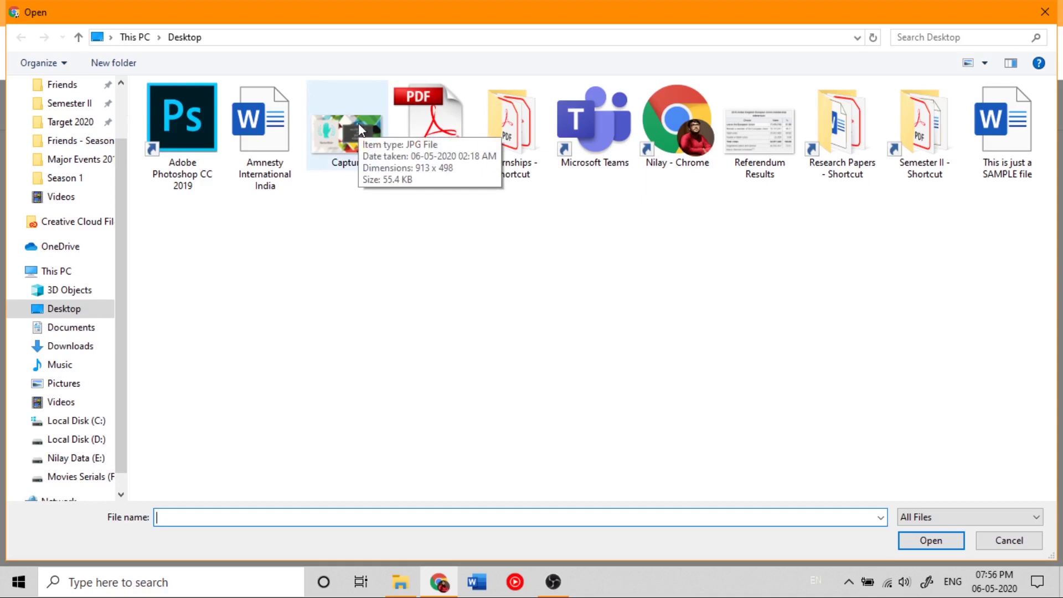
{"action": "double_click", "coordinate": [428, 116]}
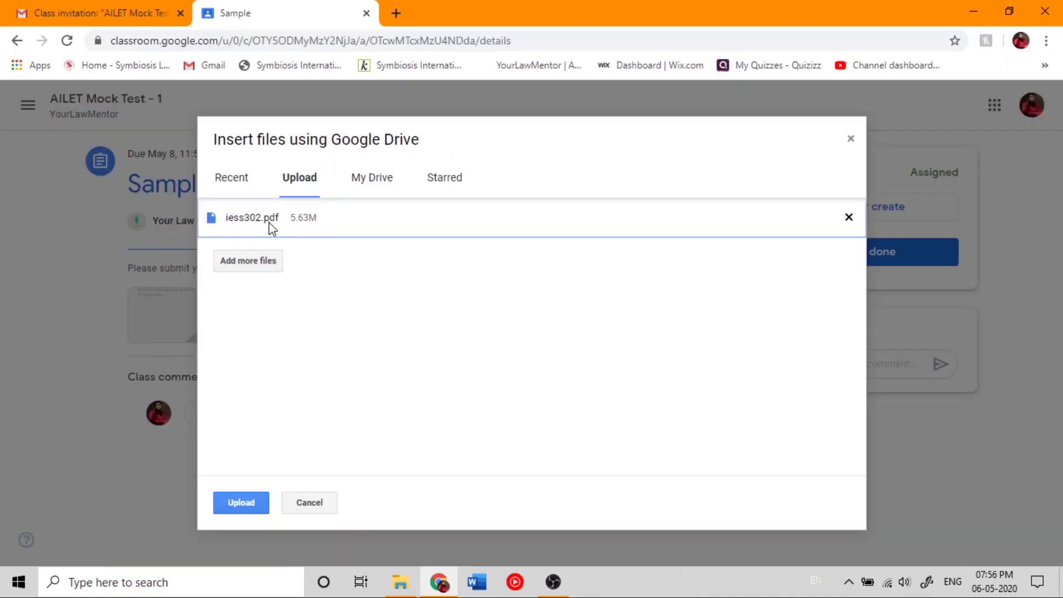
{"action": "left_click", "coordinate": [250, 497]}
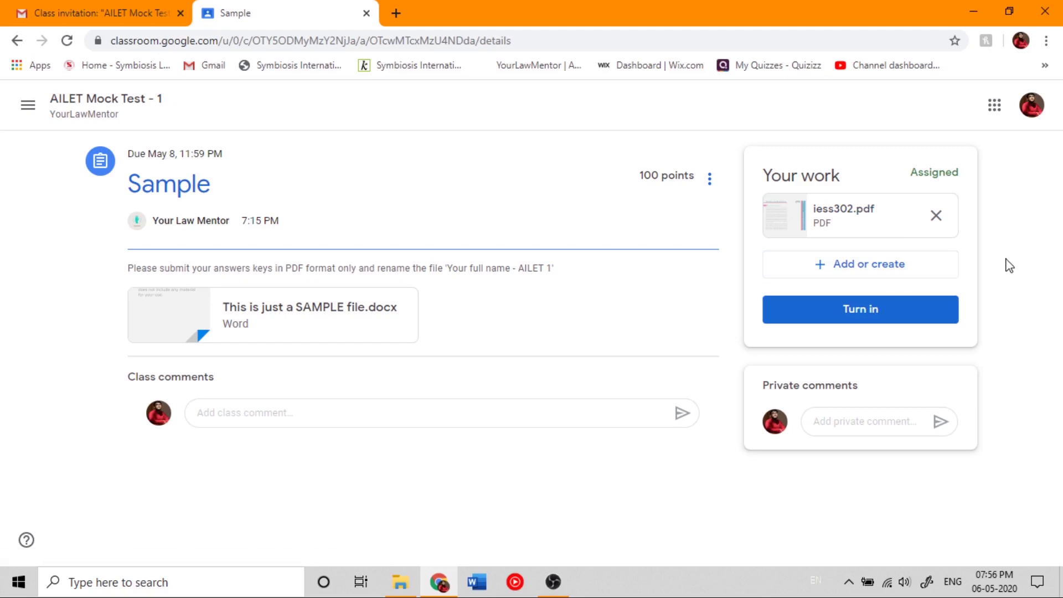
Turn in the Sample assignment with iess302.pdf and confirm the submission
{"action": "left_click", "coordinate": [872, 315]}
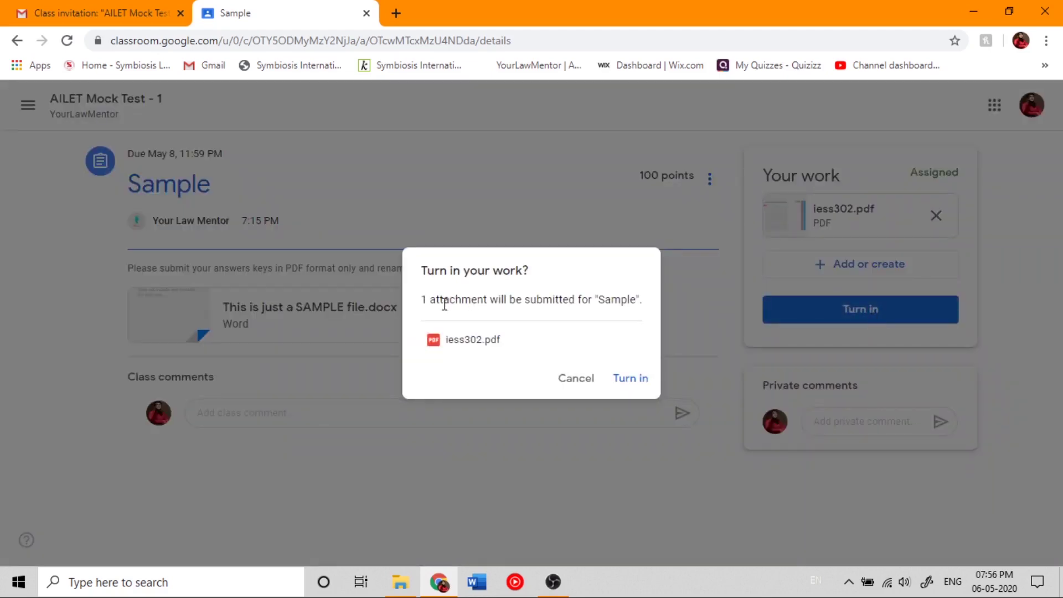
{"action": "left_click", "coordinate": [643, 378]}
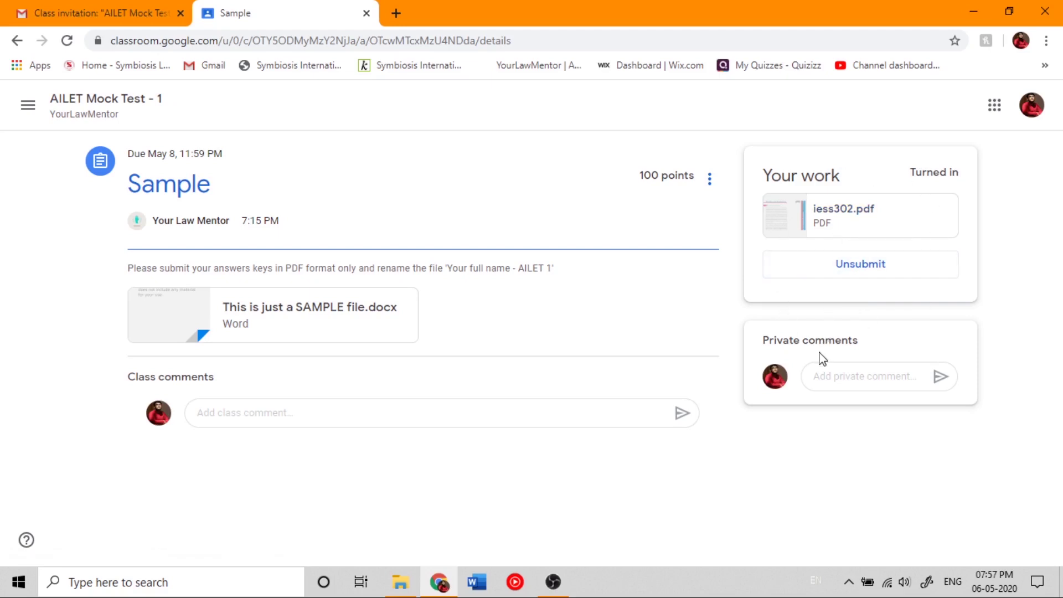
{"action": "left_click", "coordinate": [849, 378]}
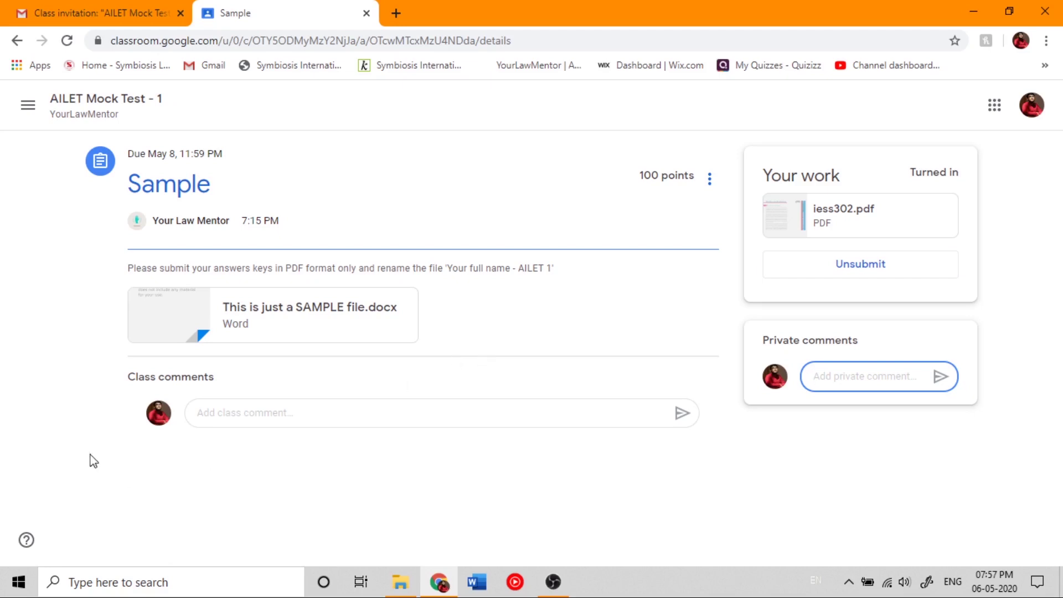
{"action": "left_click", "coordinate": [256, 409]}
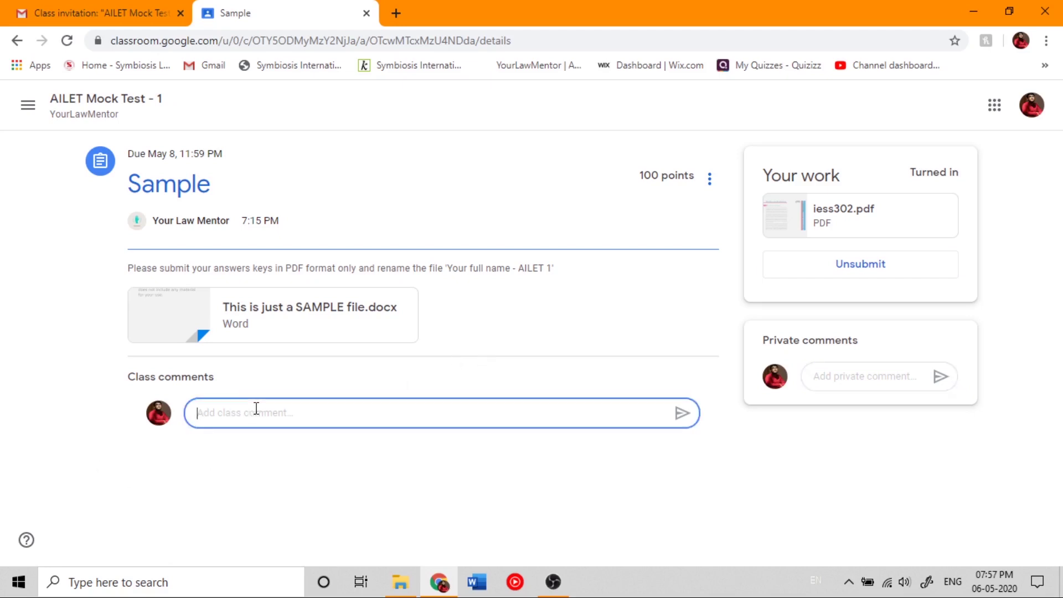
{"action": "left_click", "coordinate": [878, 388]}
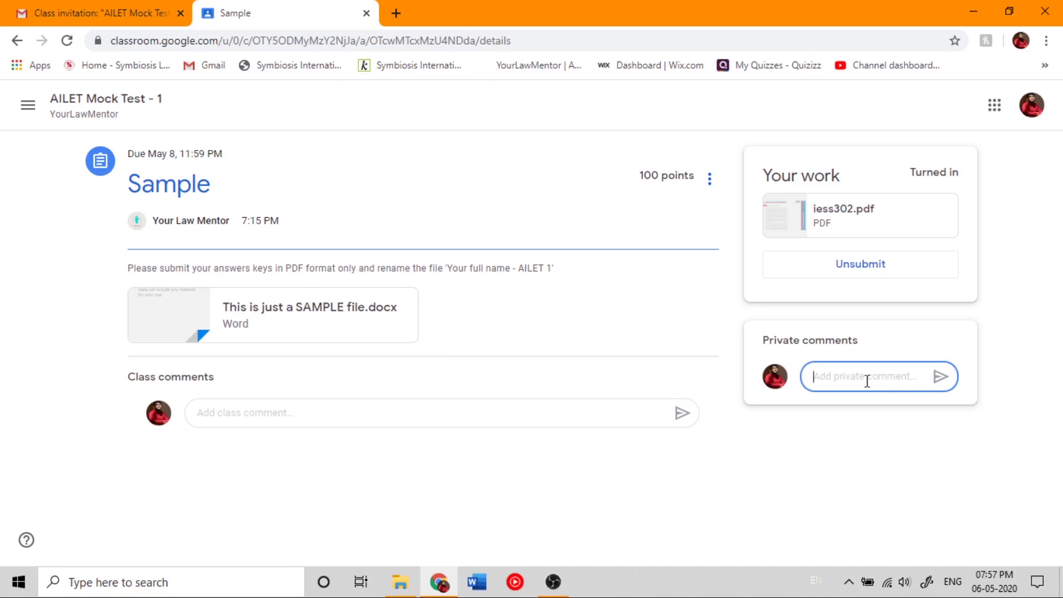